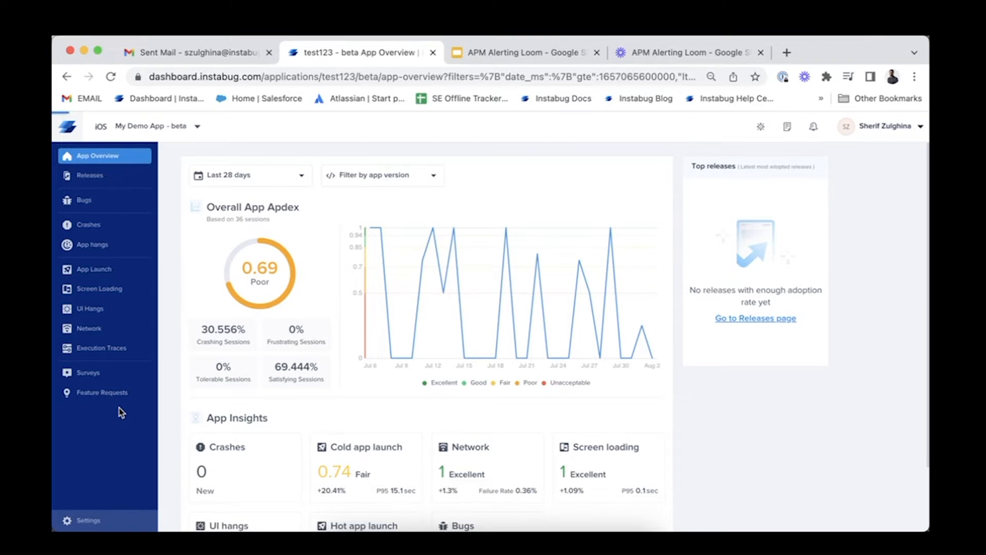
# Start a new rule in the app's rule settings and choose App launches as its type
pyautogui.click(79, 522)
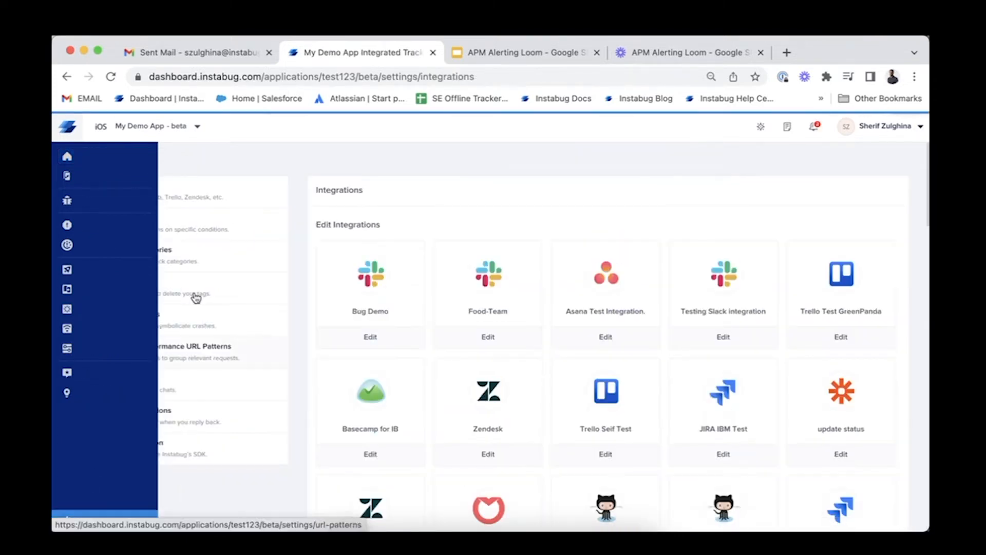
pyautogui.click(169, 230)
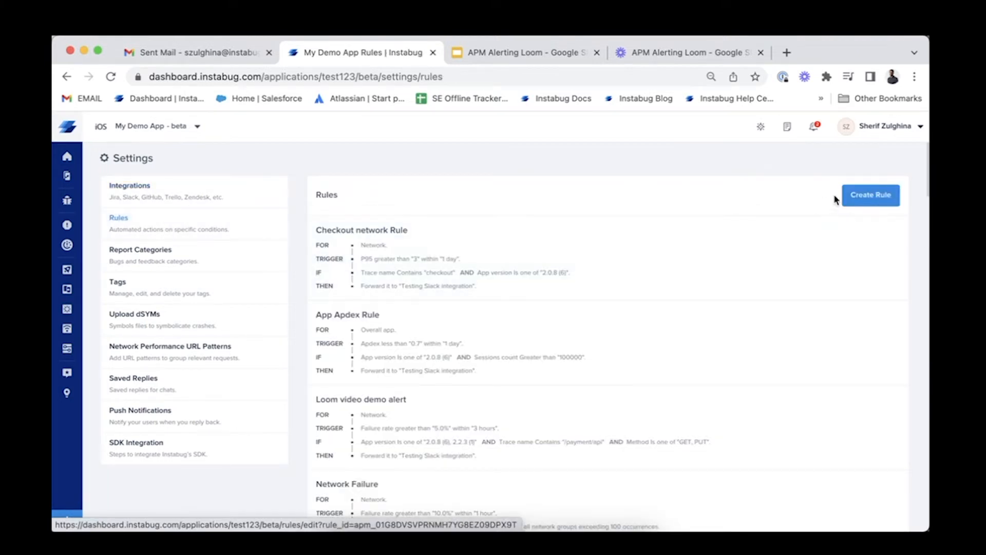
pyautogui.click(865, 198)
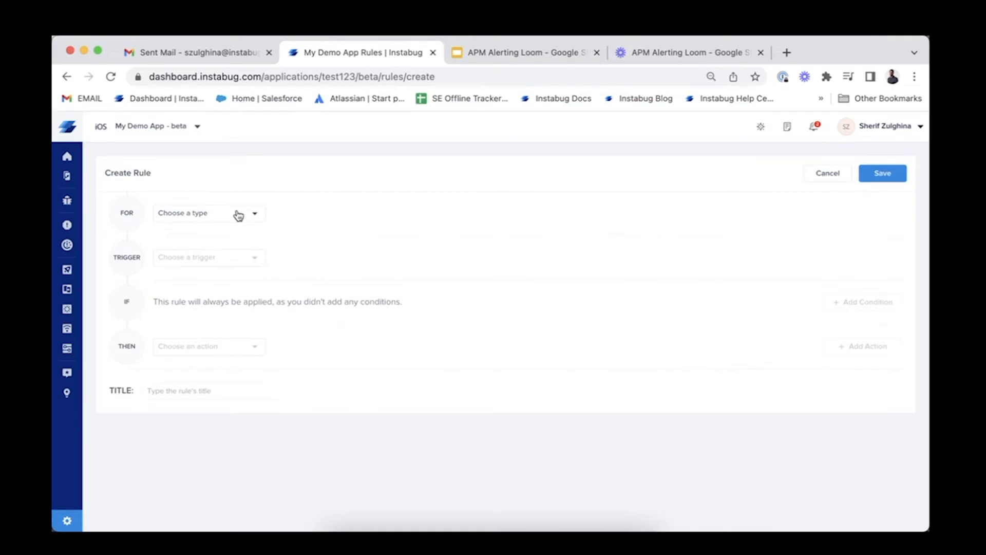
pyautogui.click(237, 218)
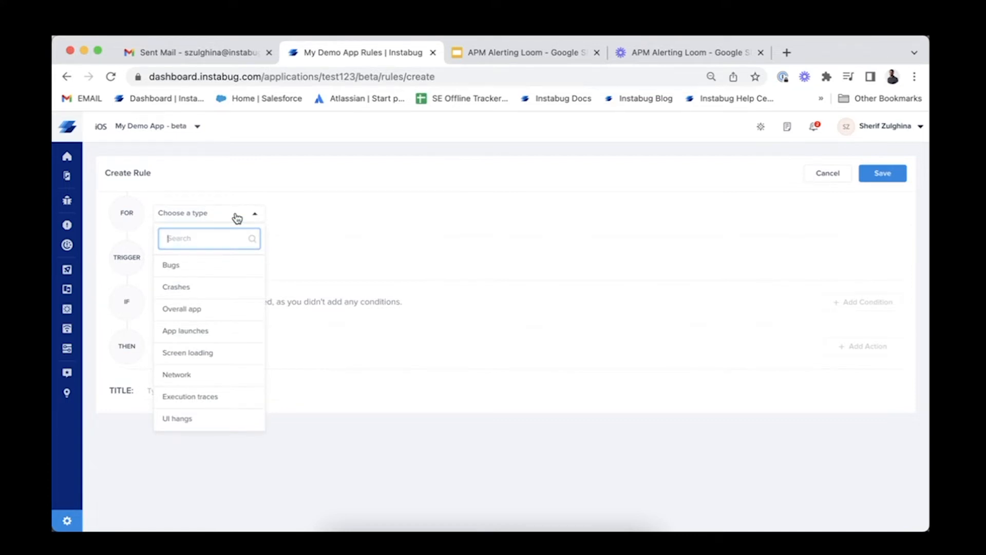
pyautogui.click(206, 337)
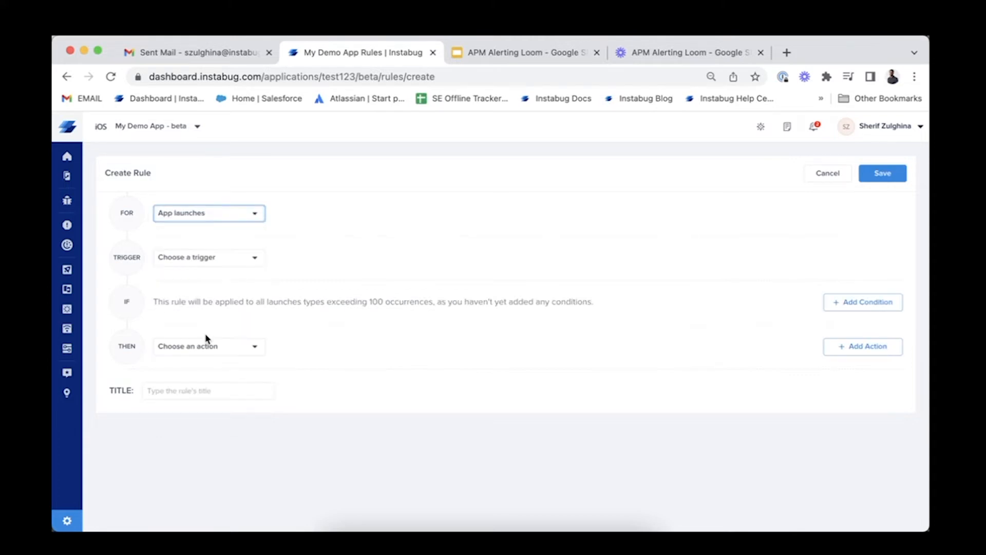
# Set the rule's trigger to P95 greater than 4 sec within 7 days
pyautogui.click(230, 267)
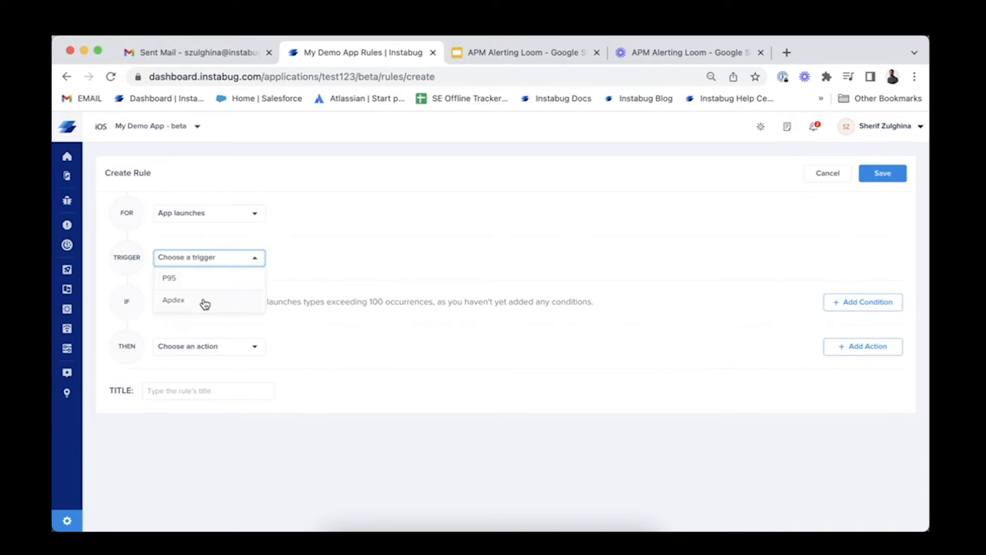
pyautogui.click(216, 277)
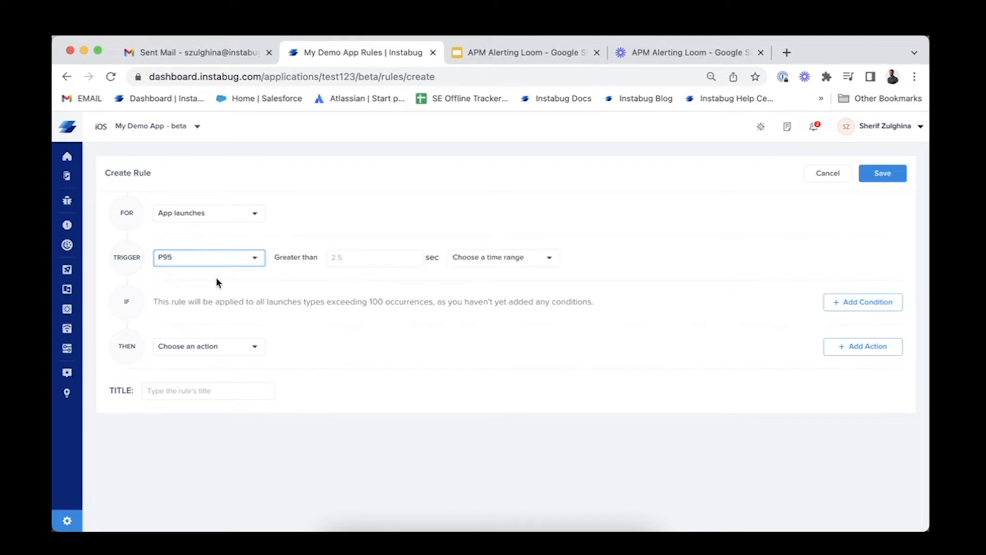
pyautogui.click(387, 266)
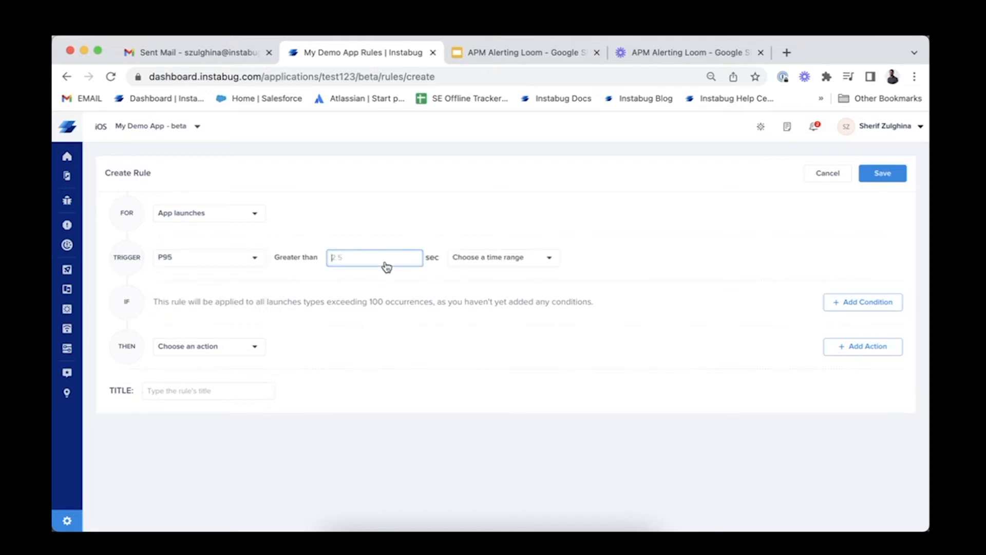
pyautogui.write('4')
pyautogui.click(482, 259)
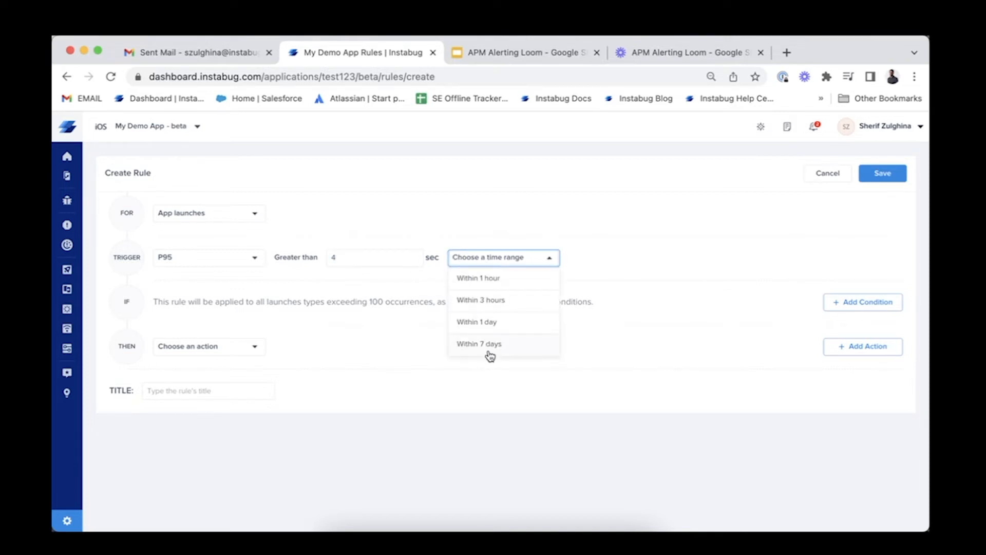
pyautogui.click(489, 350)
pyautogui.click(418, 221)
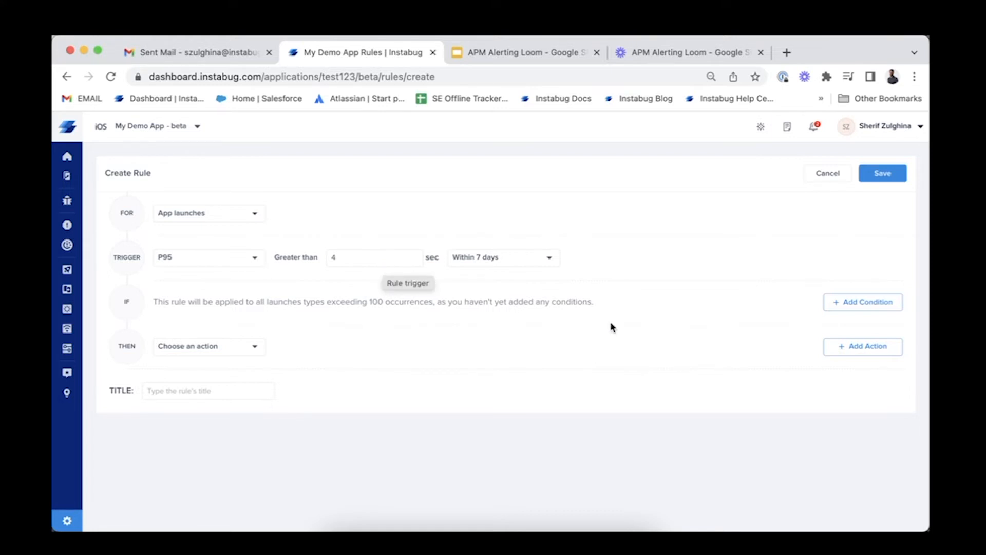
# Add a condition that the app version is one of 2.0.8 (6) and 2.2.3 (1)
pyautogui.click(839, 307)
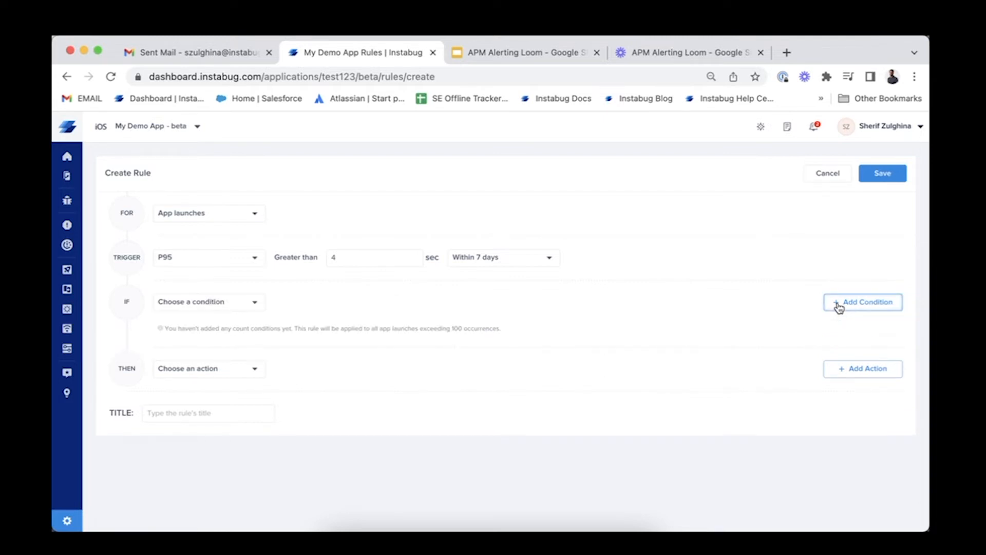
pyautogui.click(223, 307)
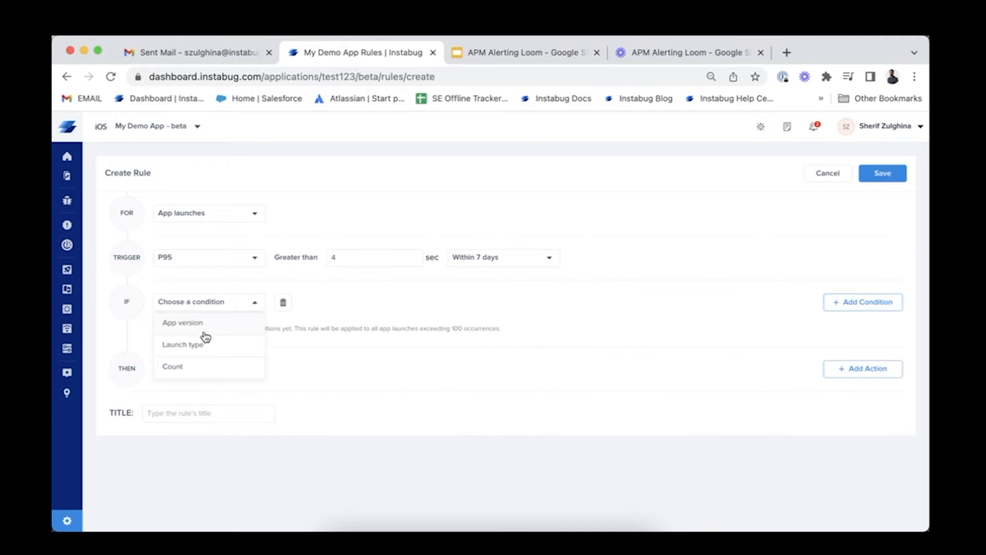
pyautogui.click(227, 326)
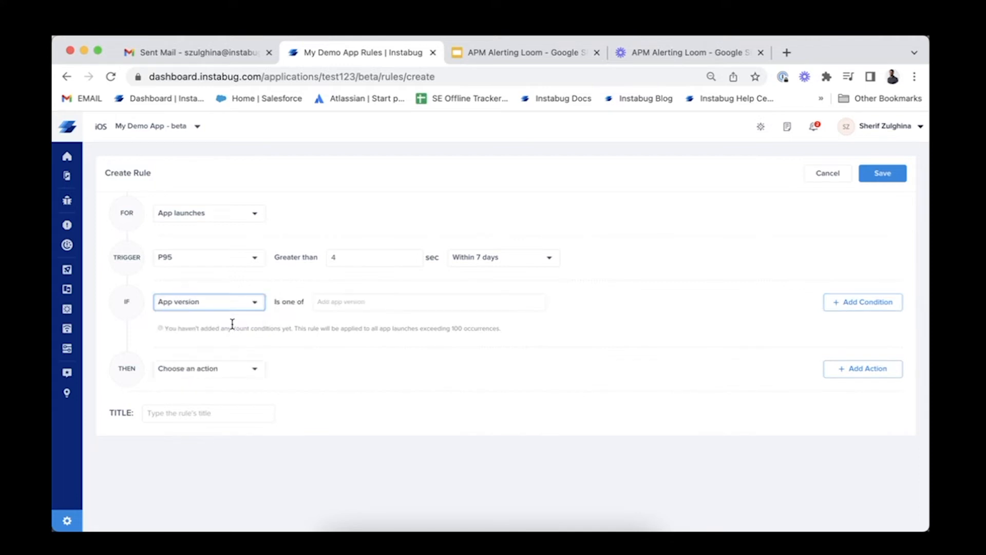
pyautogui.click(354, 302)
pyautogui.click(327, 346)
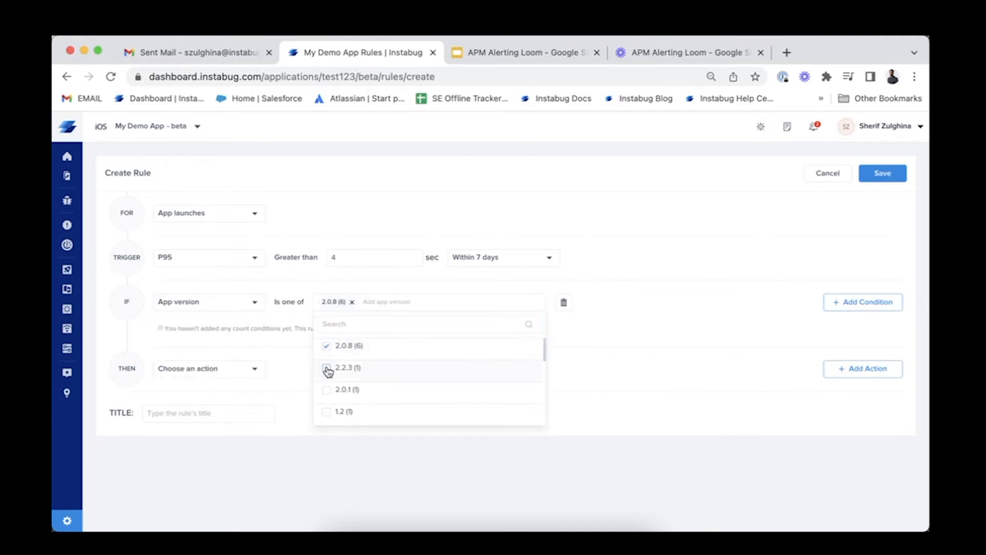
pyautogui.click(327, 369)
pyautogui.click(616, 330)
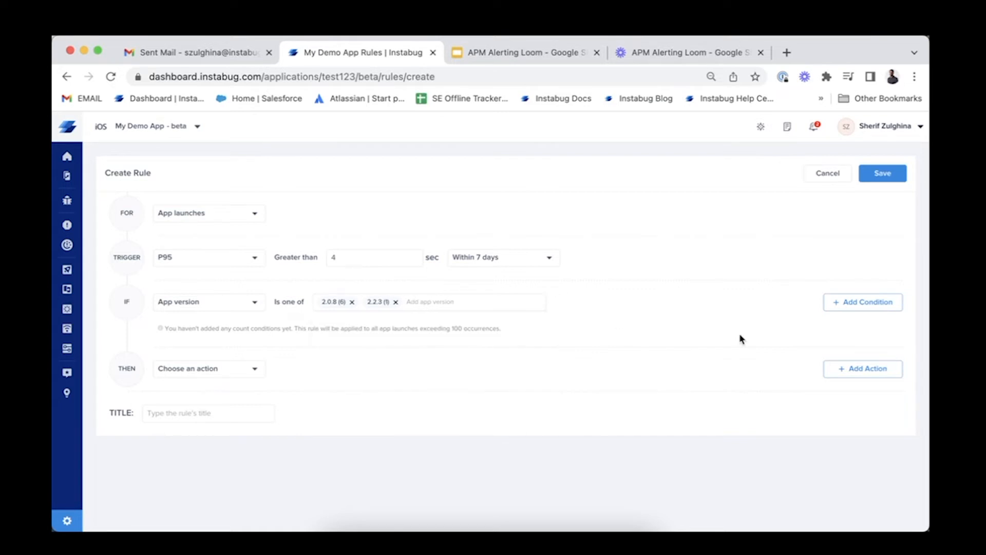
# Add a second condition that the launch type equals Cold app launch
pyautogui.click(836, 305)
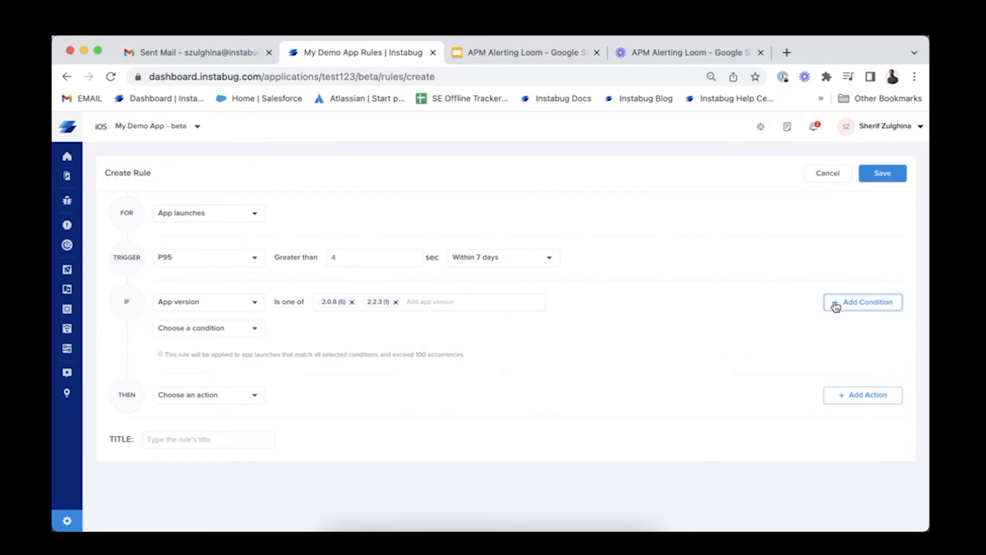
pyautogui.click(244, 333)
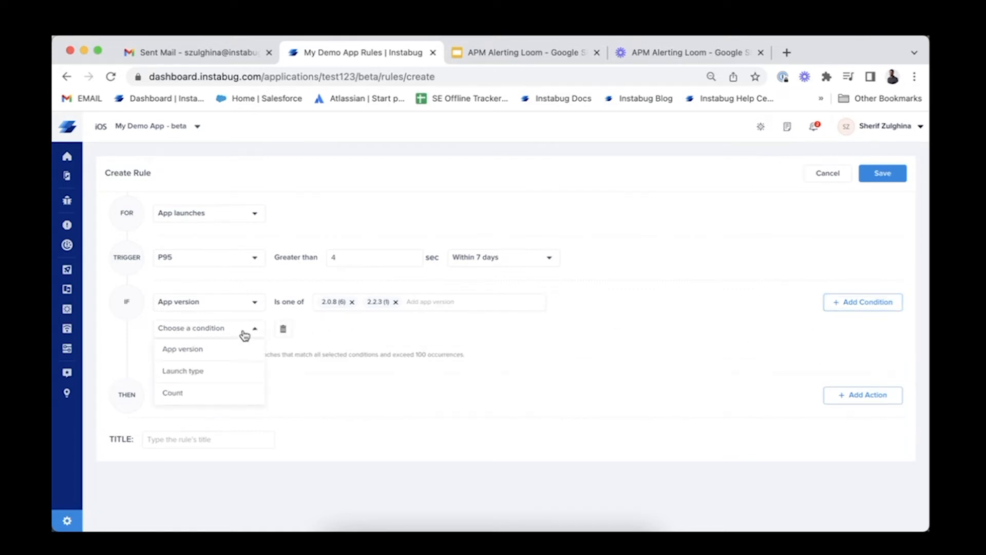
pyautogui.click(222, 371)
pyautogui.click(358, 332)
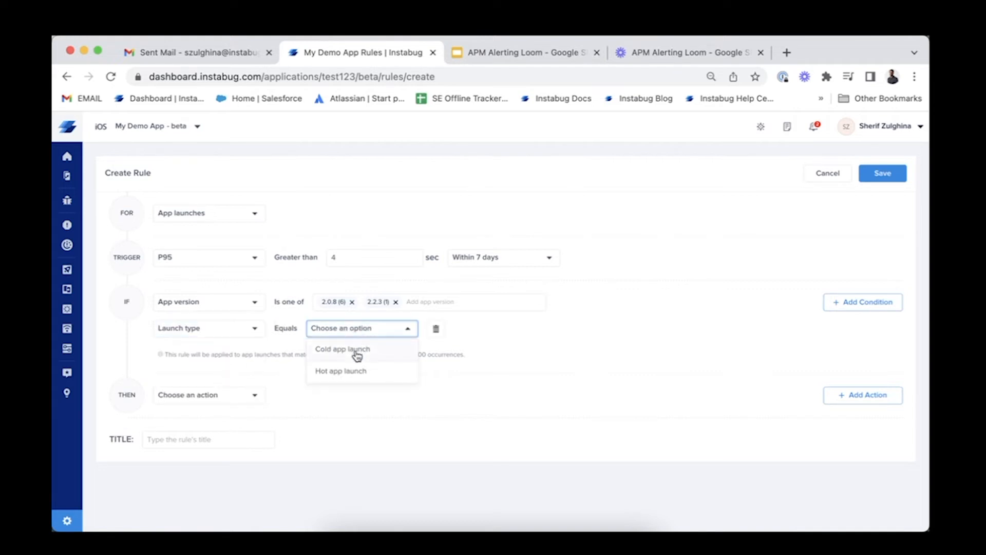
pyautogui.click(357, 354)
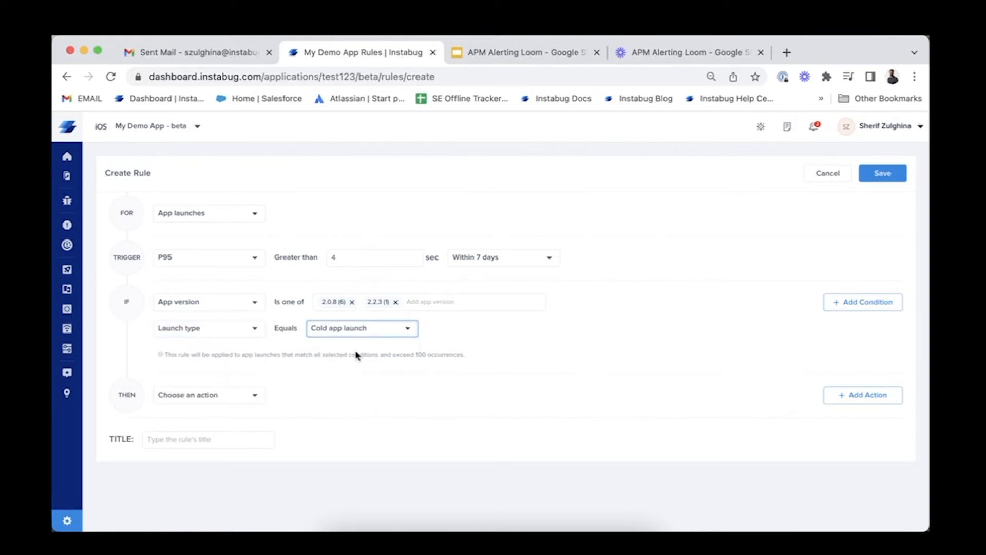
pyautogui.click(502, 334)
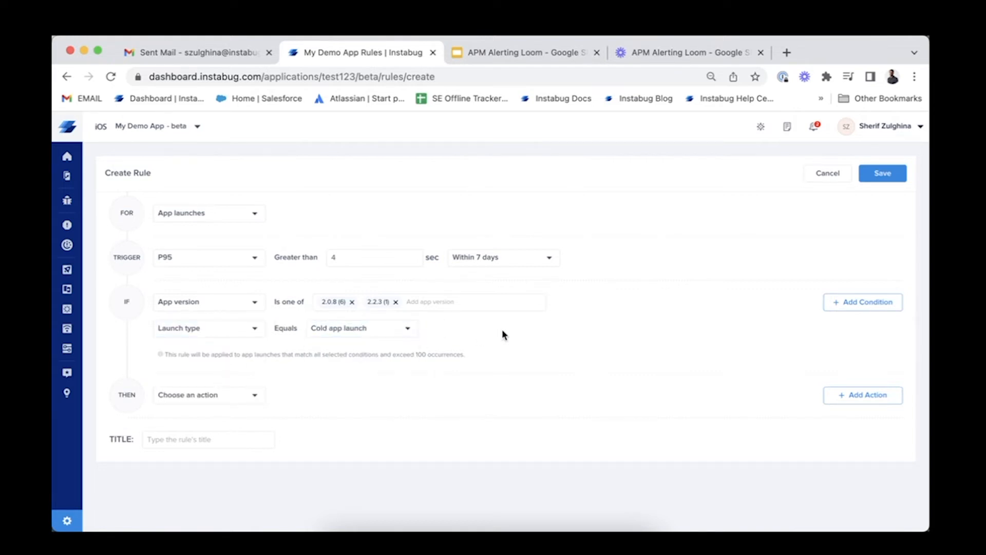
# Set the rule's action to forward it to Testing Slack integration
pyautogui.click(213, 404)
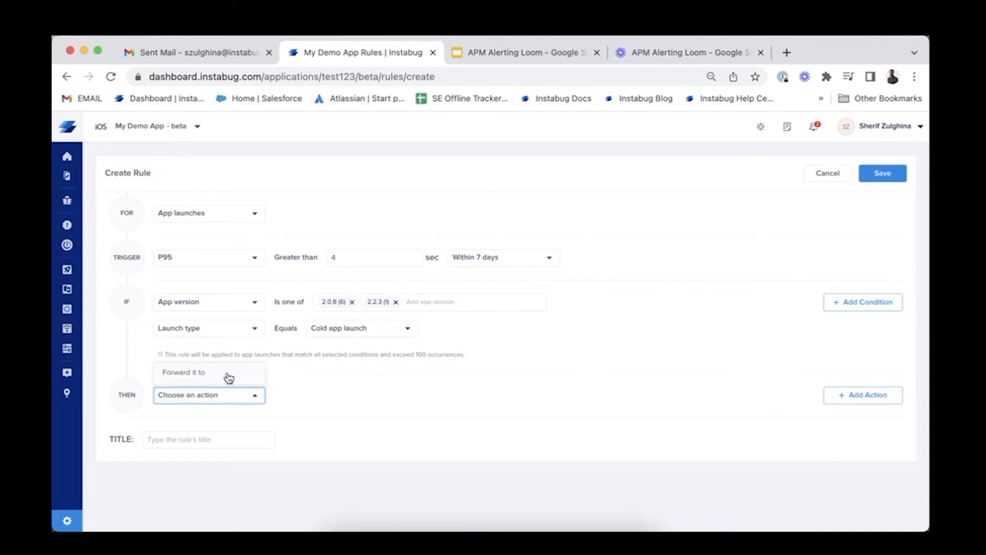
pyautogui.click(229, 378)
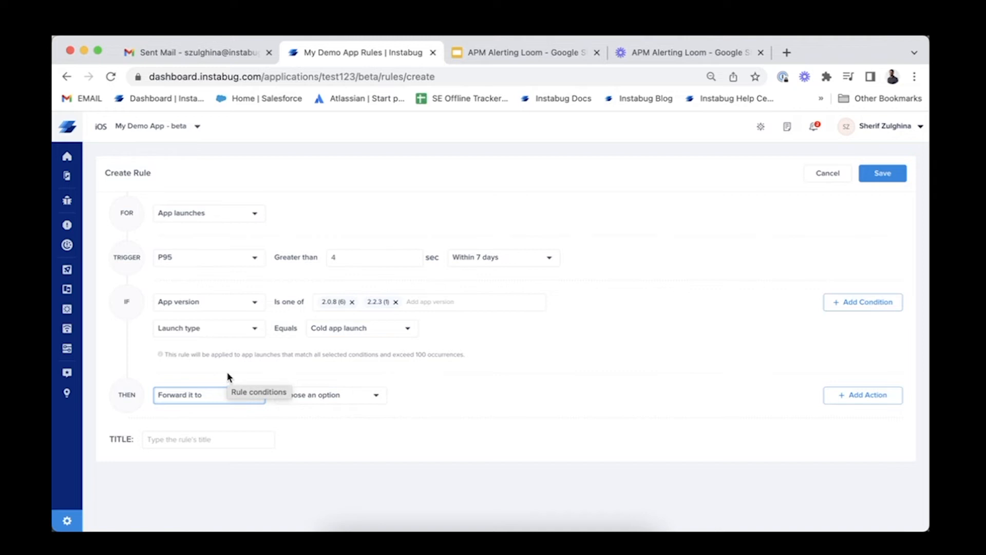
pyautogui.click(346, 396)
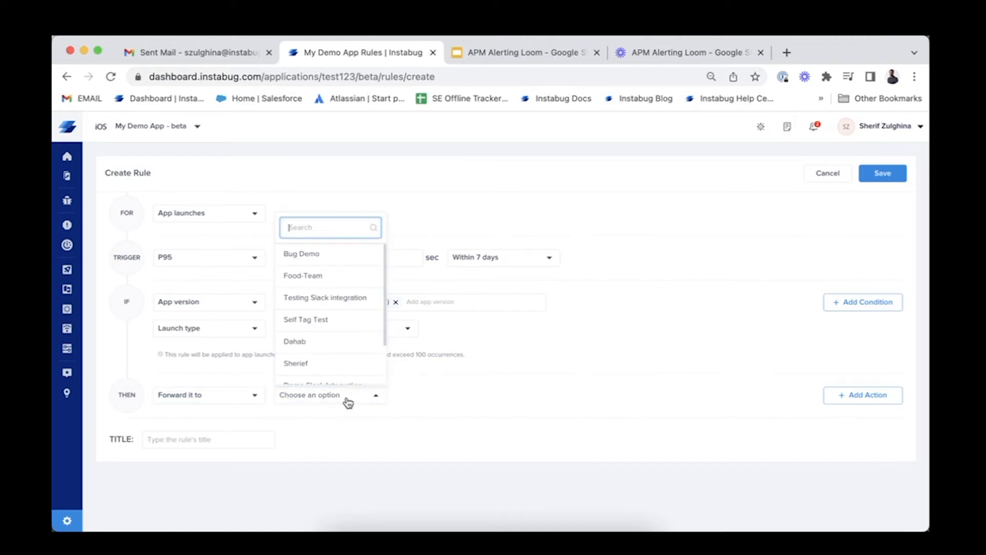
pyautogui.click(344, 307)
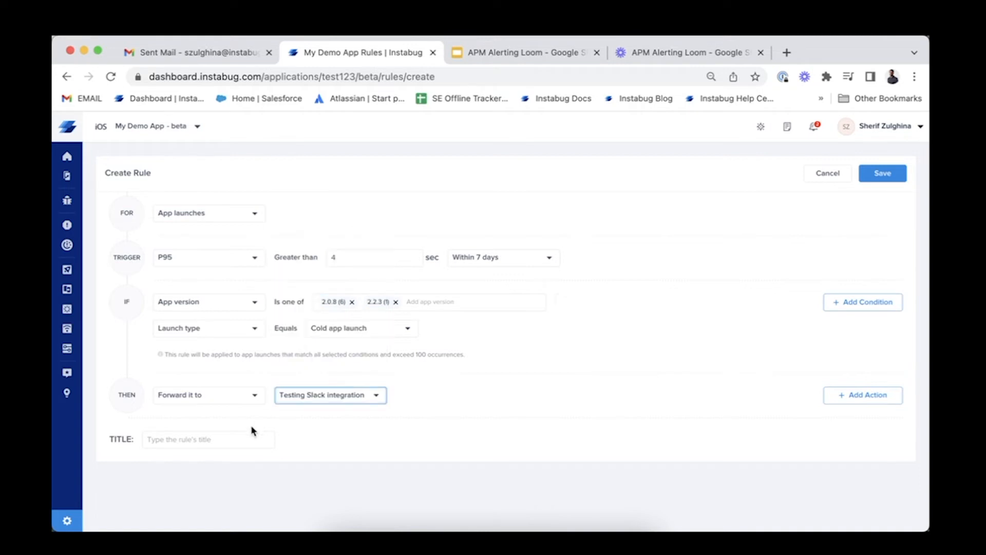
# Title the rule "App Launch ALerting Rule" and save it
pyautogui.click(233, 441)
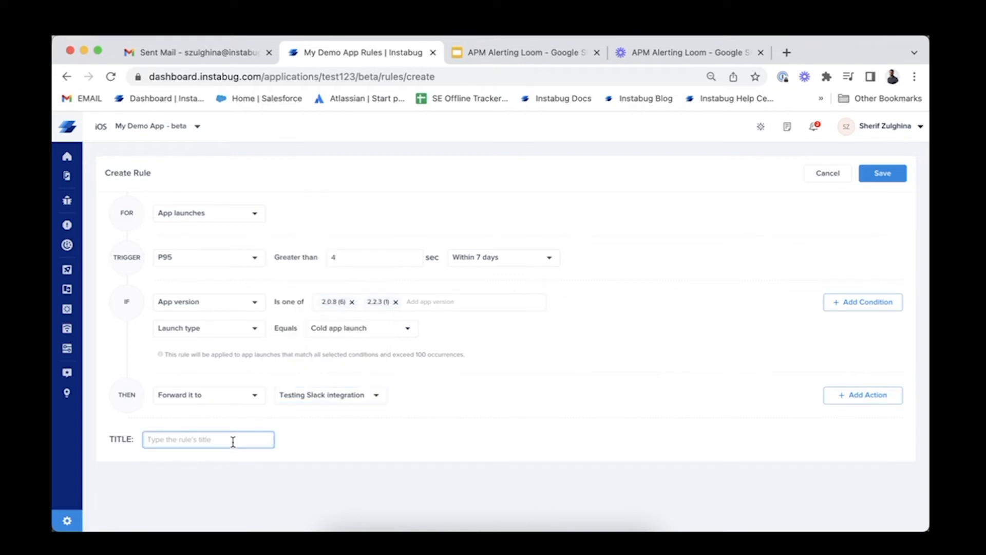
pyautogui.write('App Launch ALerting Rule')
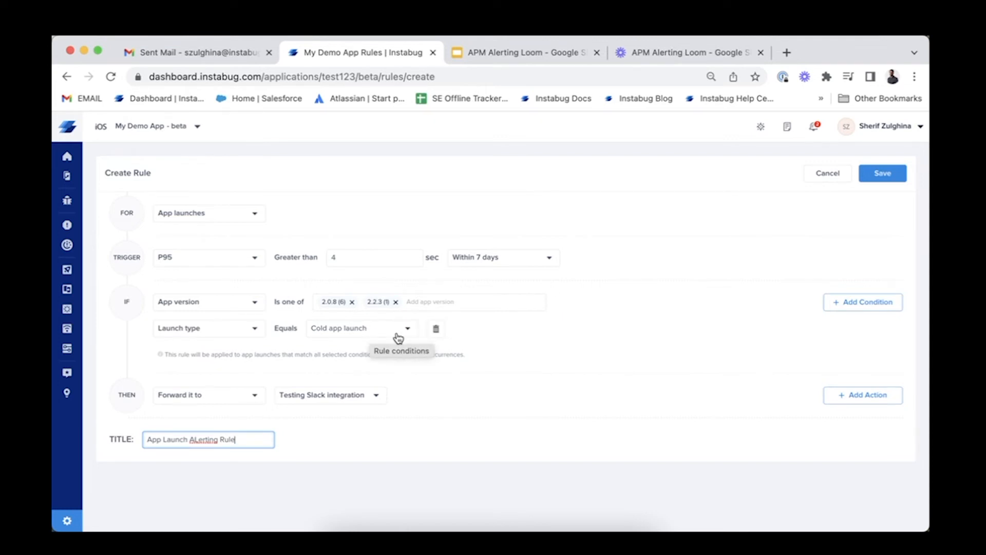
pyautogui.click(874, 175)
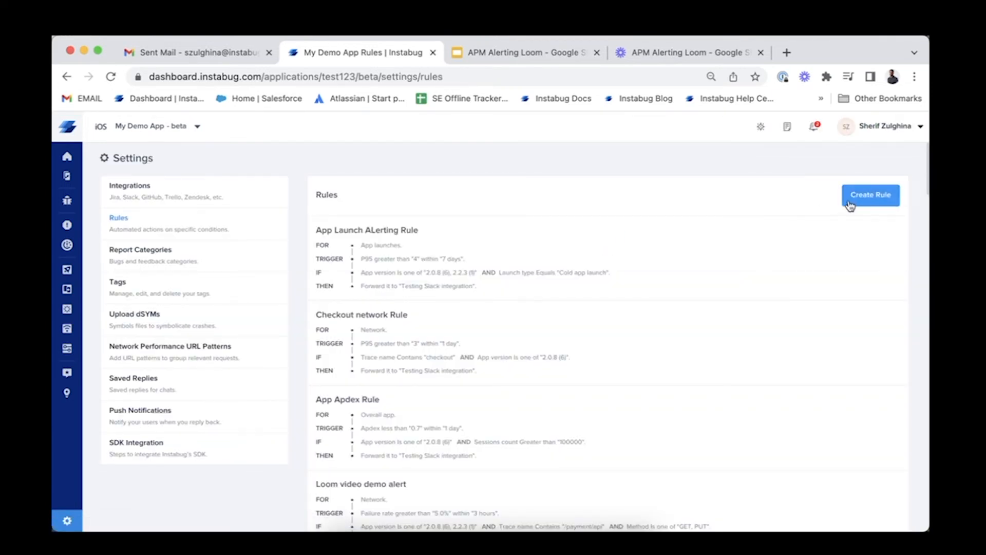
# Start another new rule and choose Network as its type
pyautogui.click(867, 202)
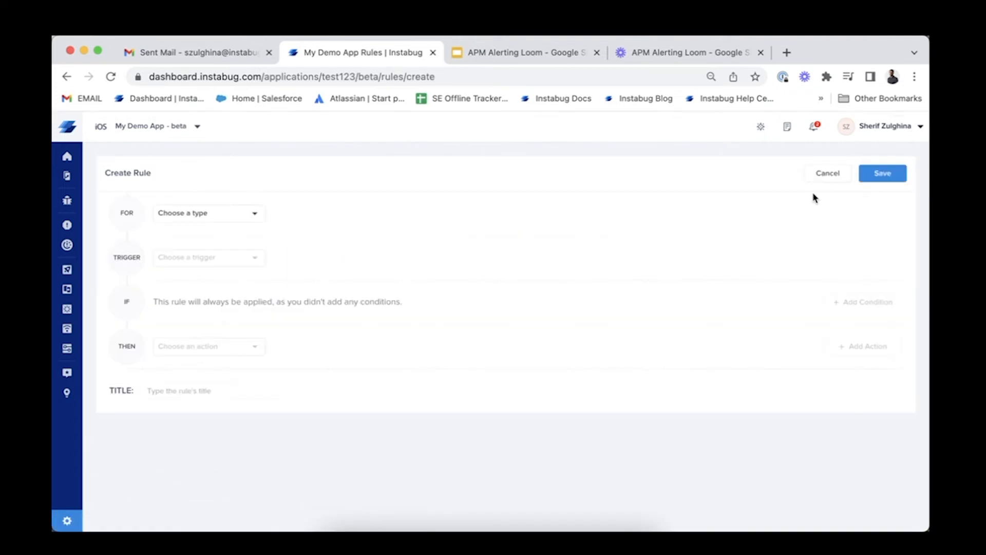
pyautogui.click(235, 217)
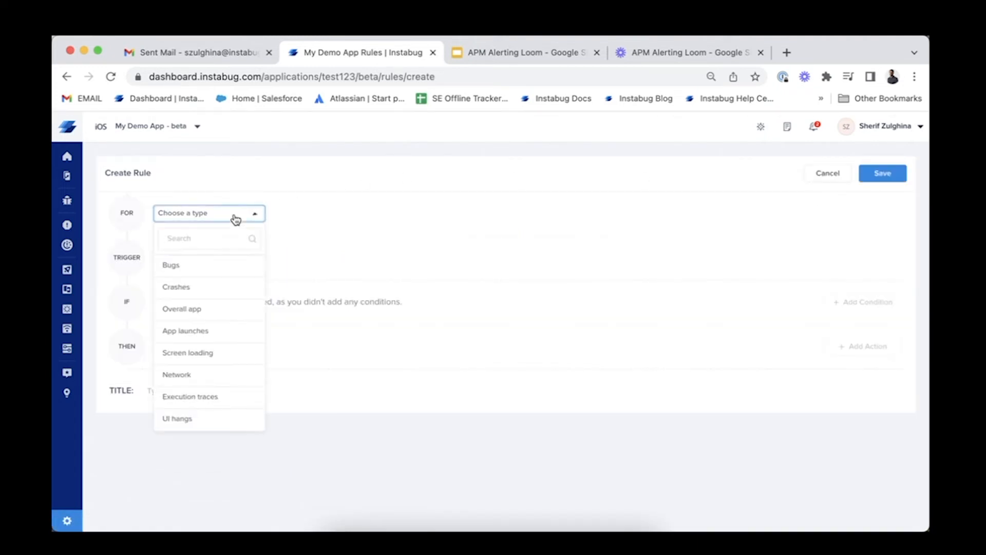
pyautogui.click(220, 381)
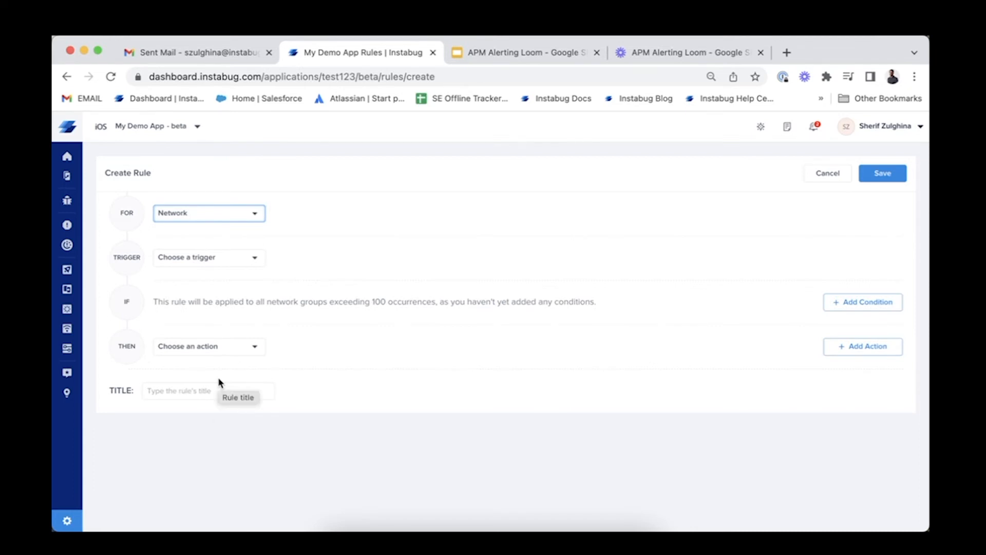
# Set the network rule's trigger to a failure rate greater than 15% within 7 days
pyautogui.click(236, 266)
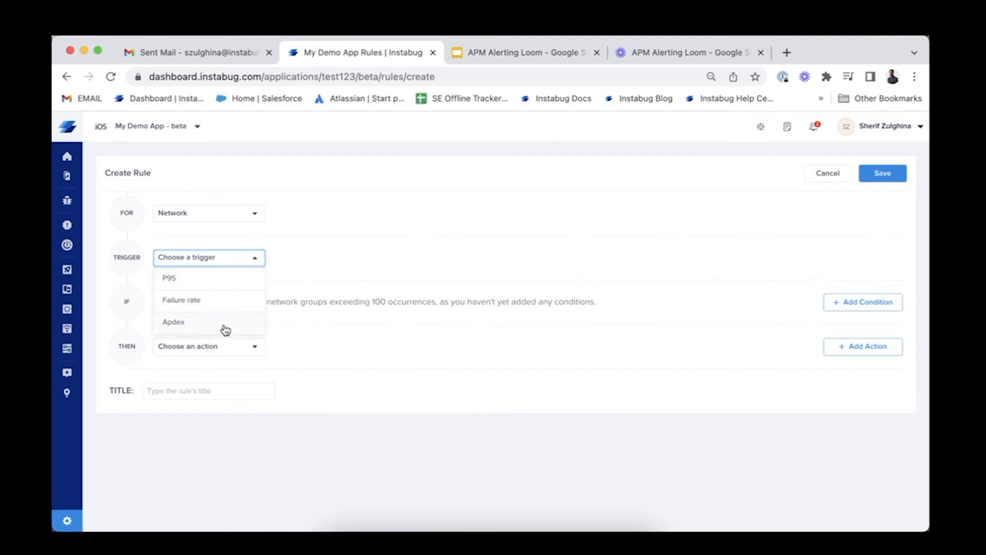
pyautogui.click(200, 307)
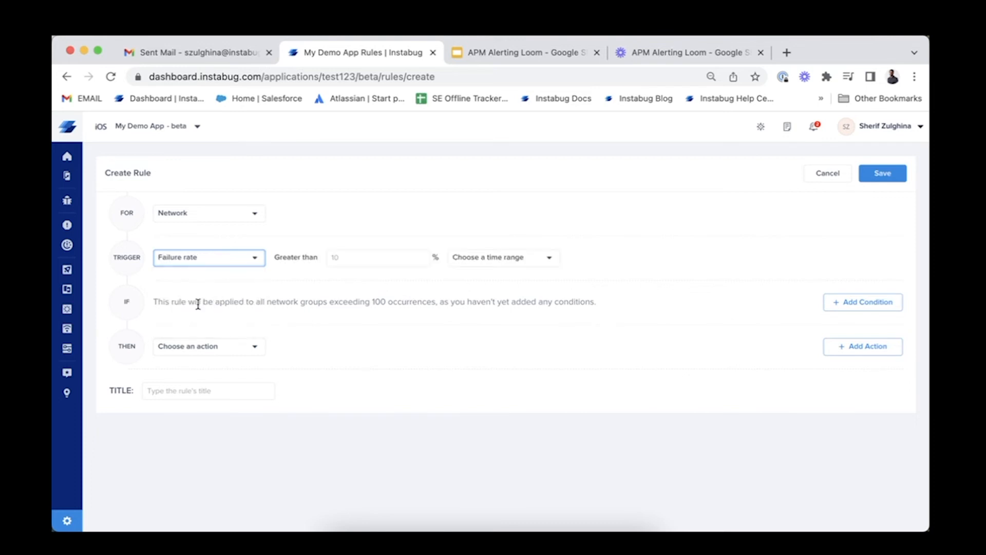
pyautogui.click(387, 263)
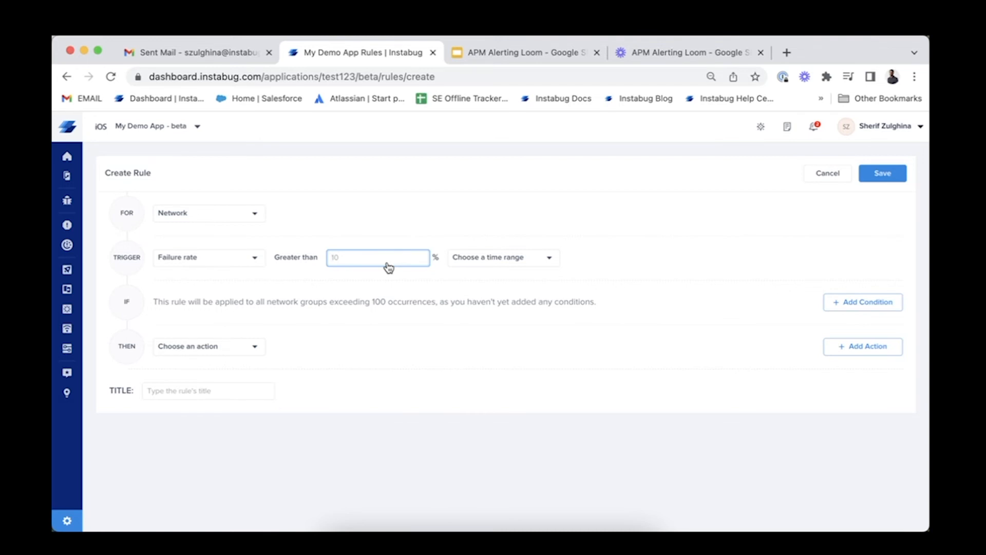
pyautogui.write('15')
pyautogui.click(495, 261)
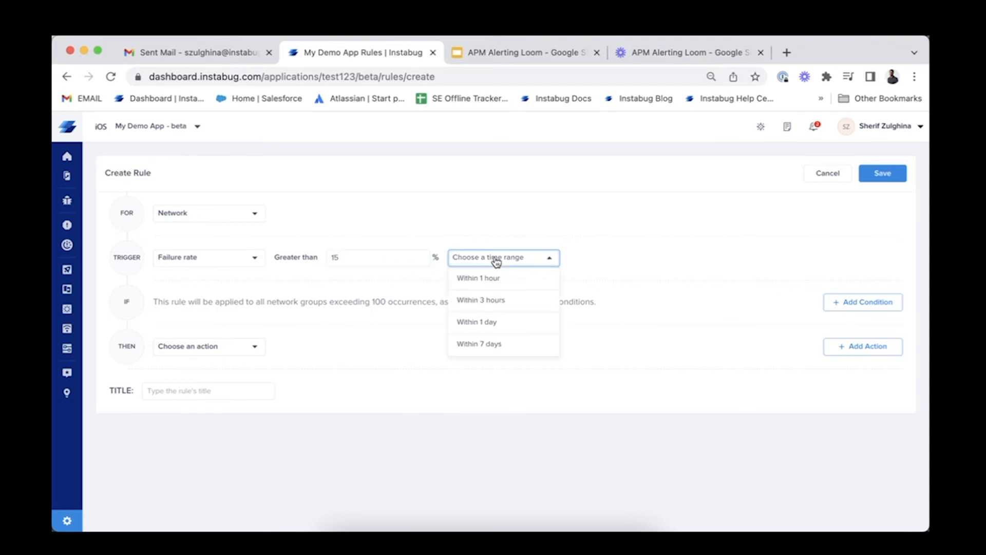
pyautogui.click(484, 343)
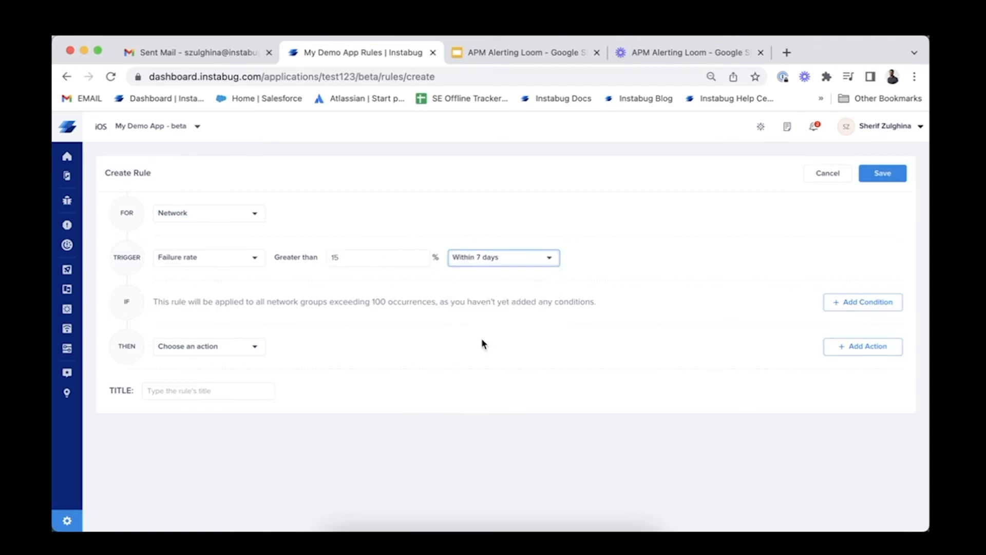
# Add a condition to the network rule requiring the trace name to contain "checkout"
pyautogui.click(436, 309)
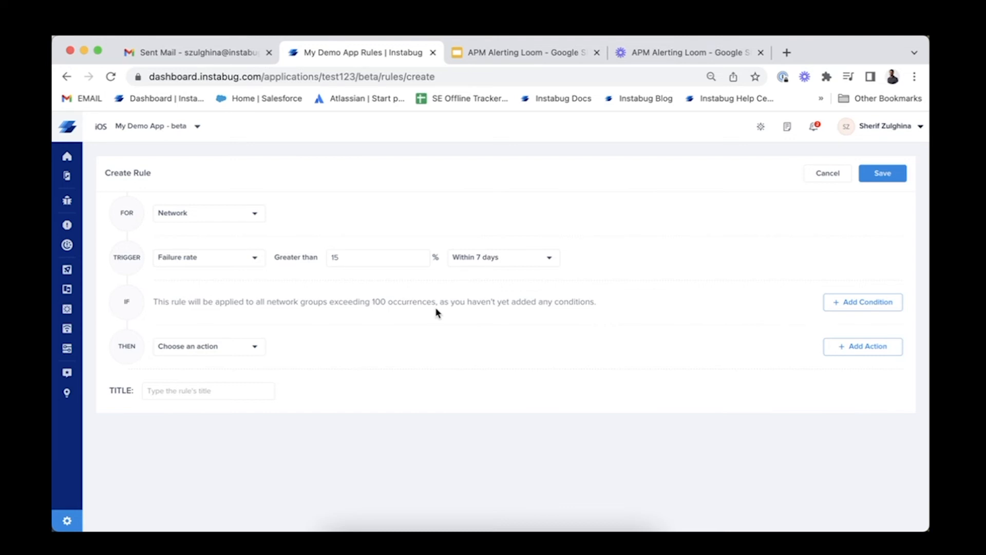
pyautogui.click(863, 303)
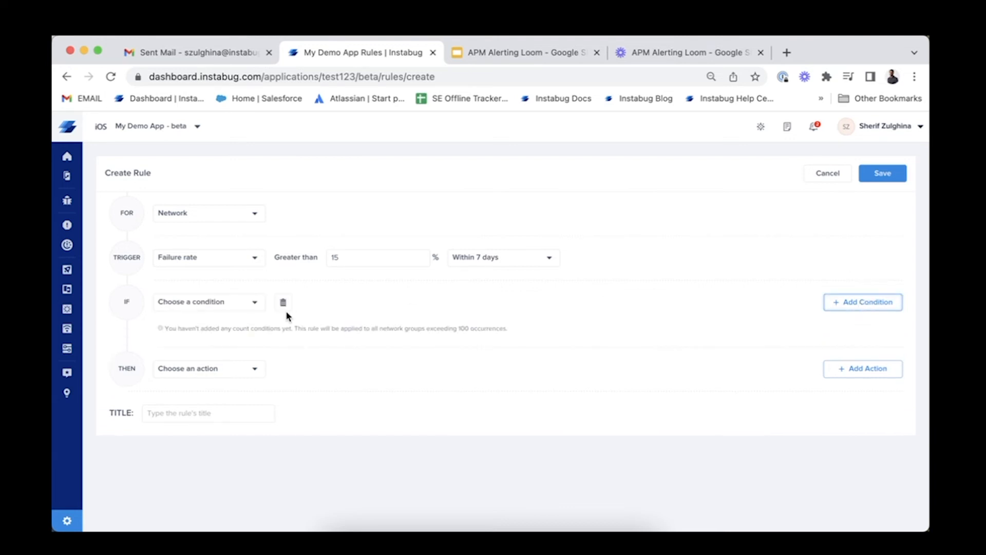
pyautogui.click(235, 310)
pyautogui.click(217, 346)
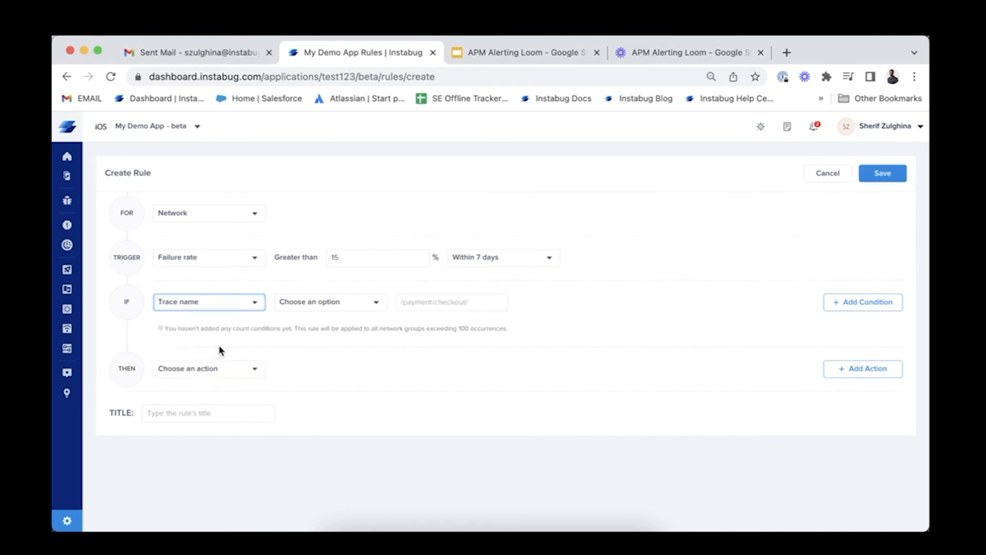
pyautogui.click(371, 309)
pyautogui.click(332, 366)
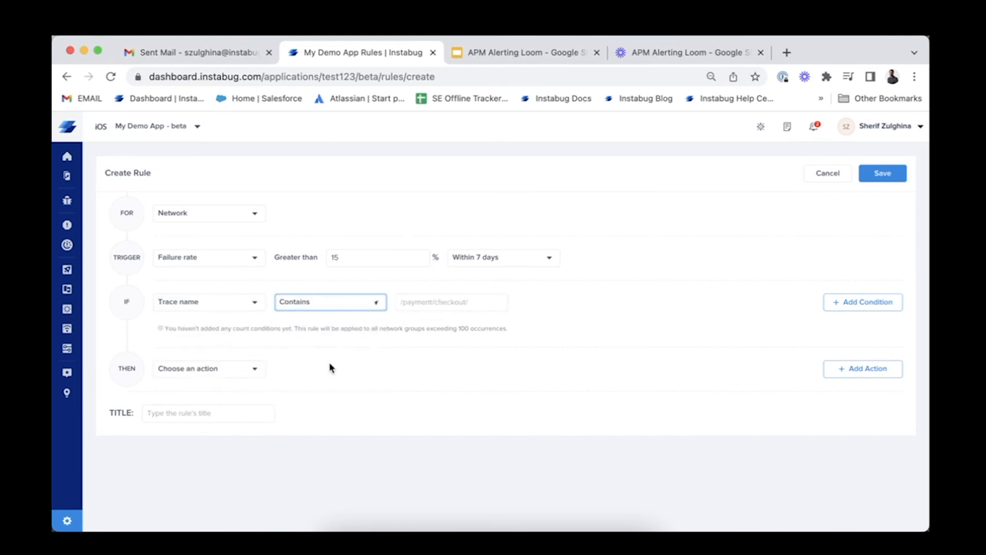
pyautogui.click(440, 307)
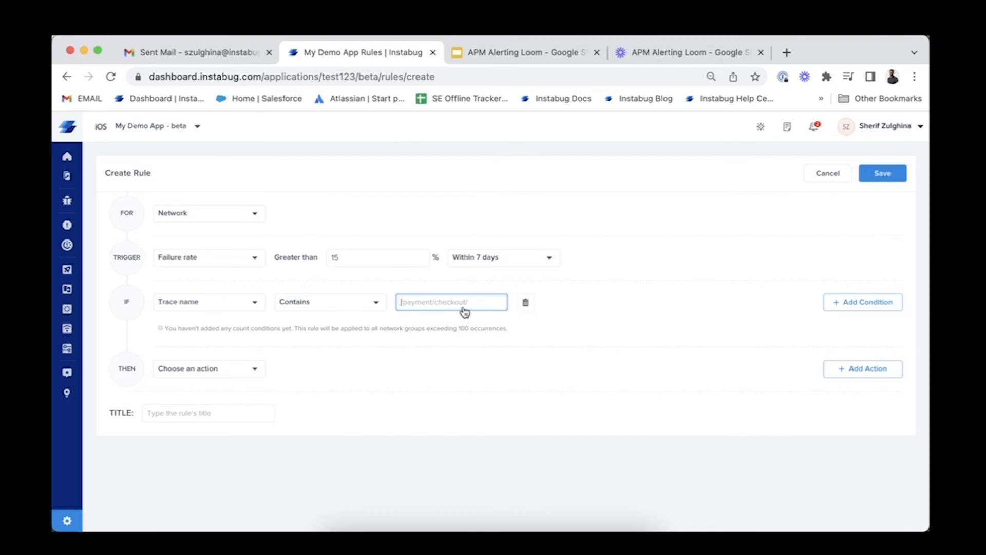
pyautogui.write('checkout')
pyautogui.click(646, 297)
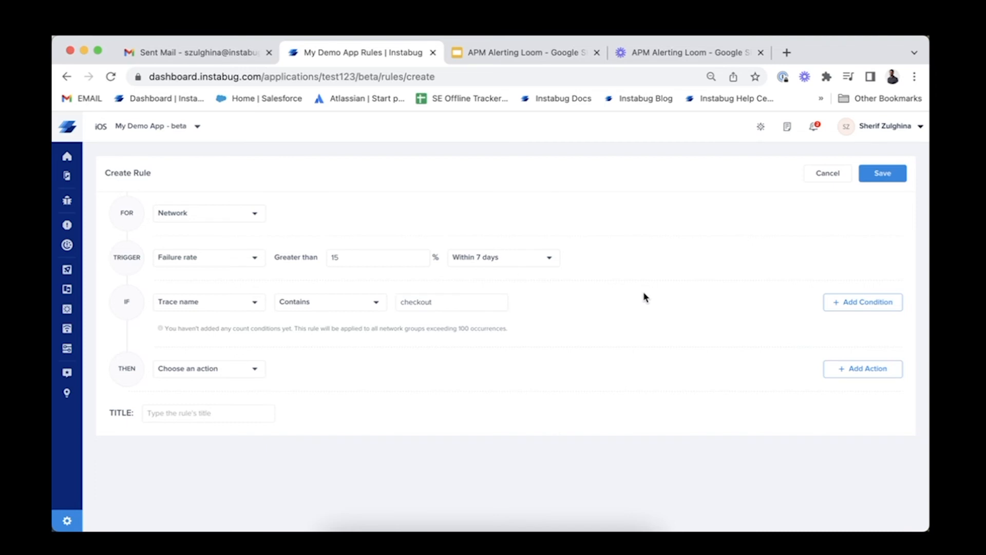
# Set the network rule's action to forward it to Testing Slack integration
pyautogui.click(233, 366)
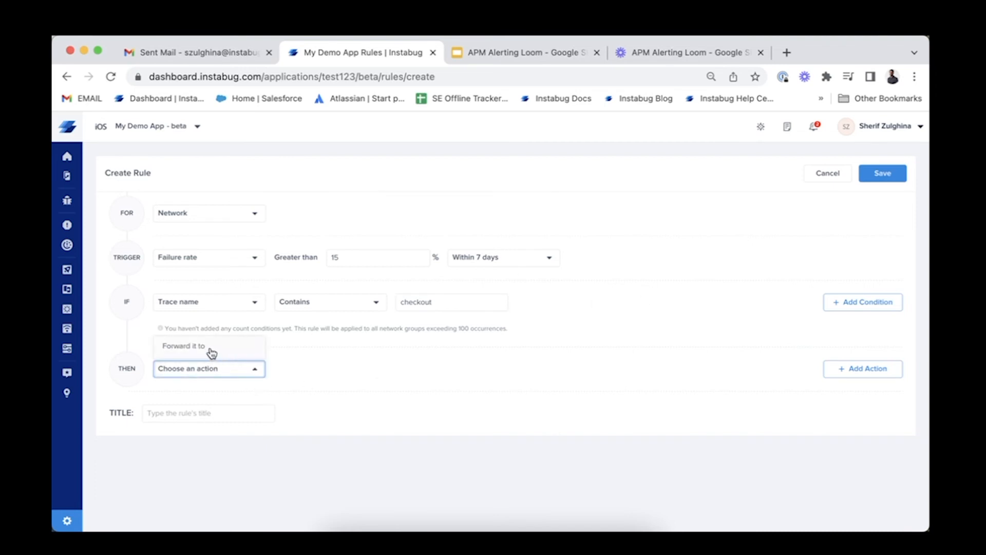
pyautogui.click(211, 348)
pyautogui.click(325, 375)
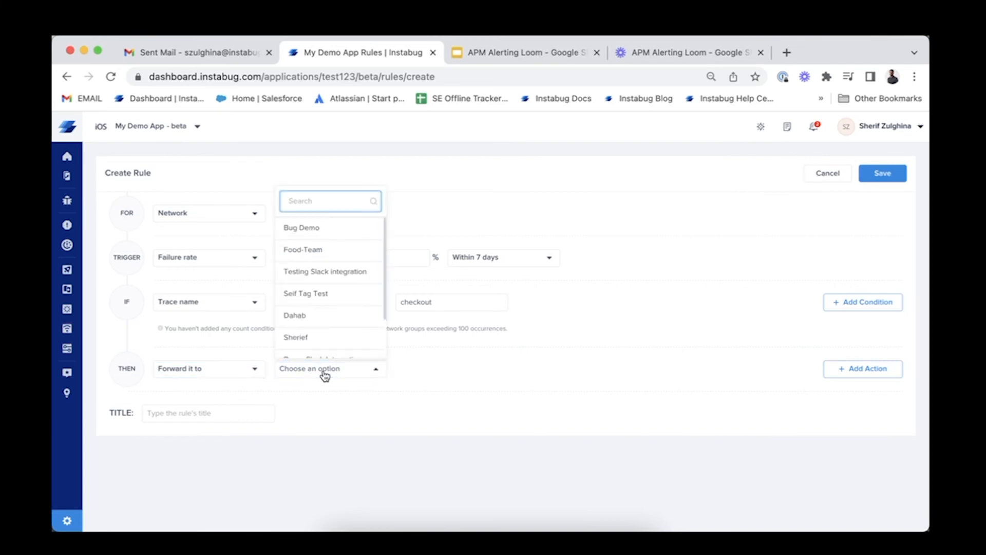
# Title the rule "Network Rule" and save it
pyautogui.click(219, 419)
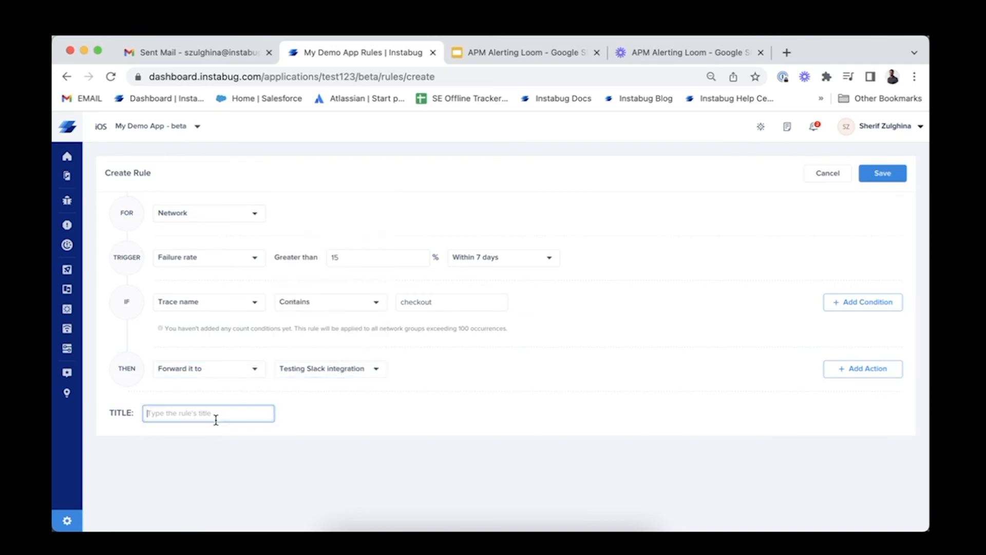
pyautogui.write('Network Rule')
pyautogui.click(879, 173)
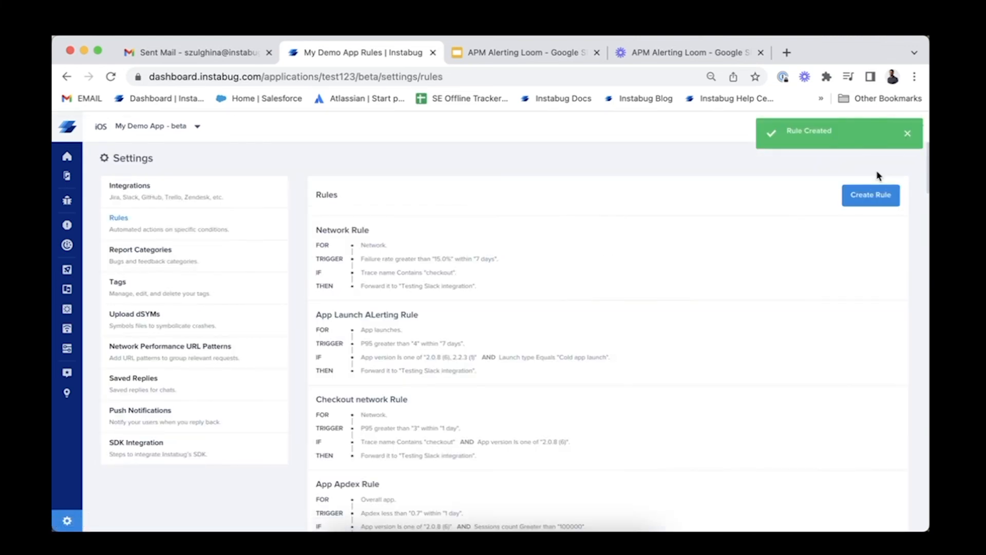